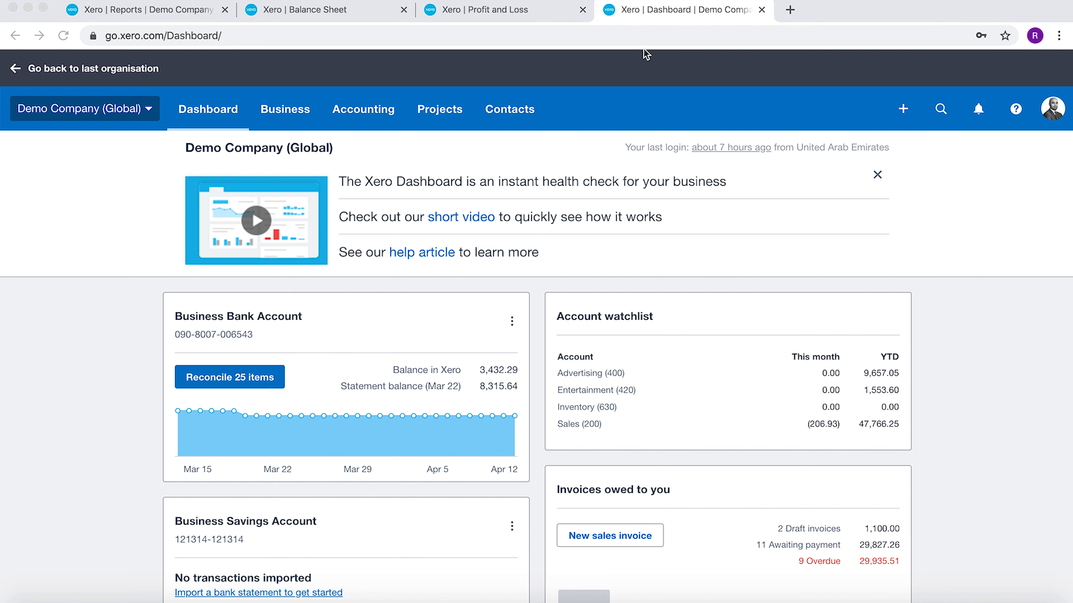
Start a new purchase order from the Purchase Orders page and set Alpha Pro Partners as its contact
click(279, 111)
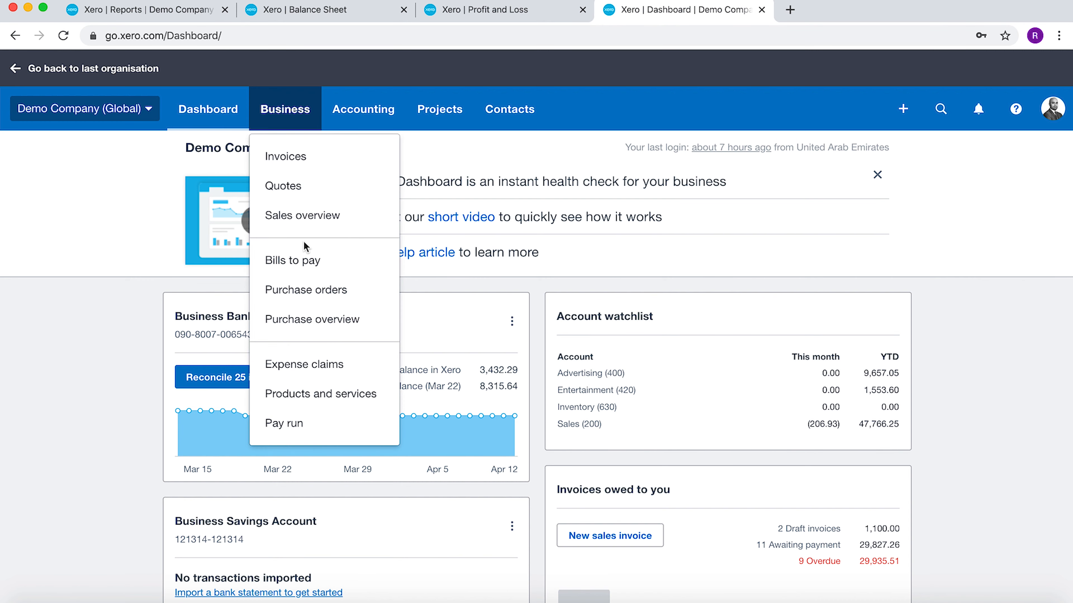
click(310, 293)
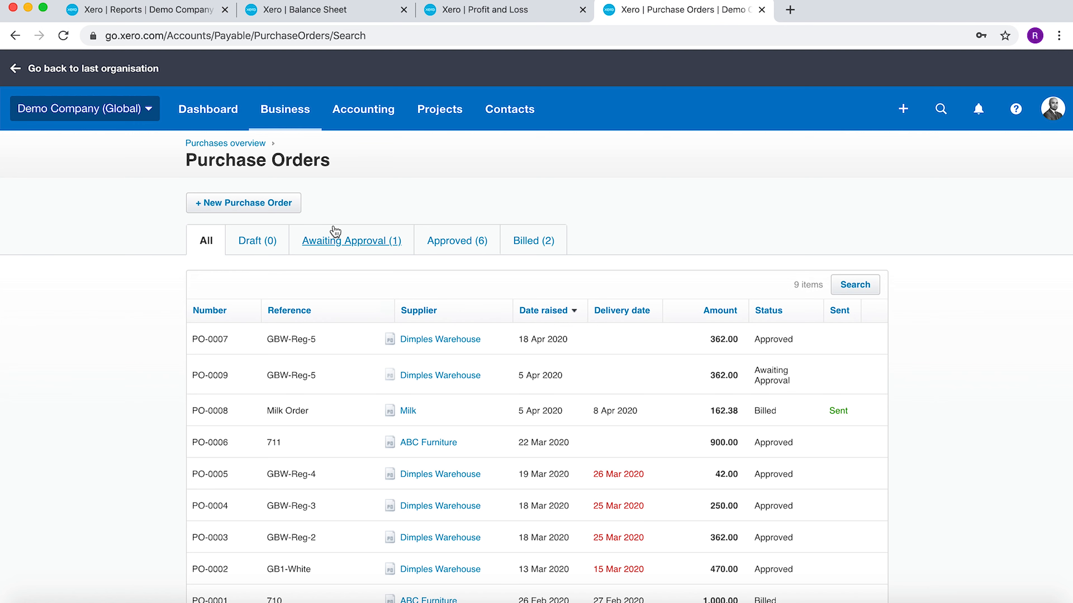
click(237, 203)
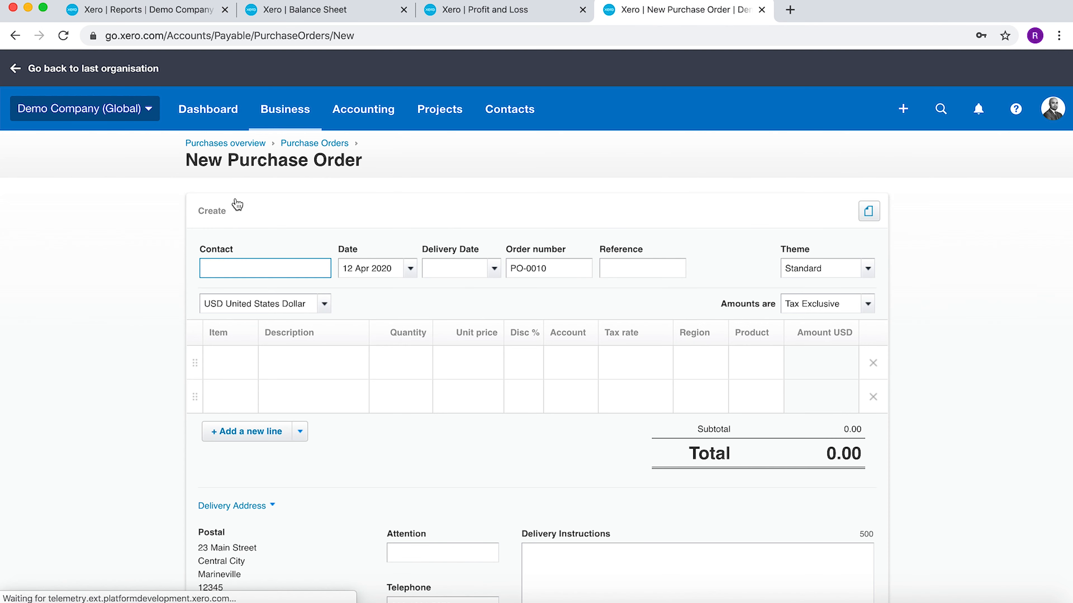
text(alpha)
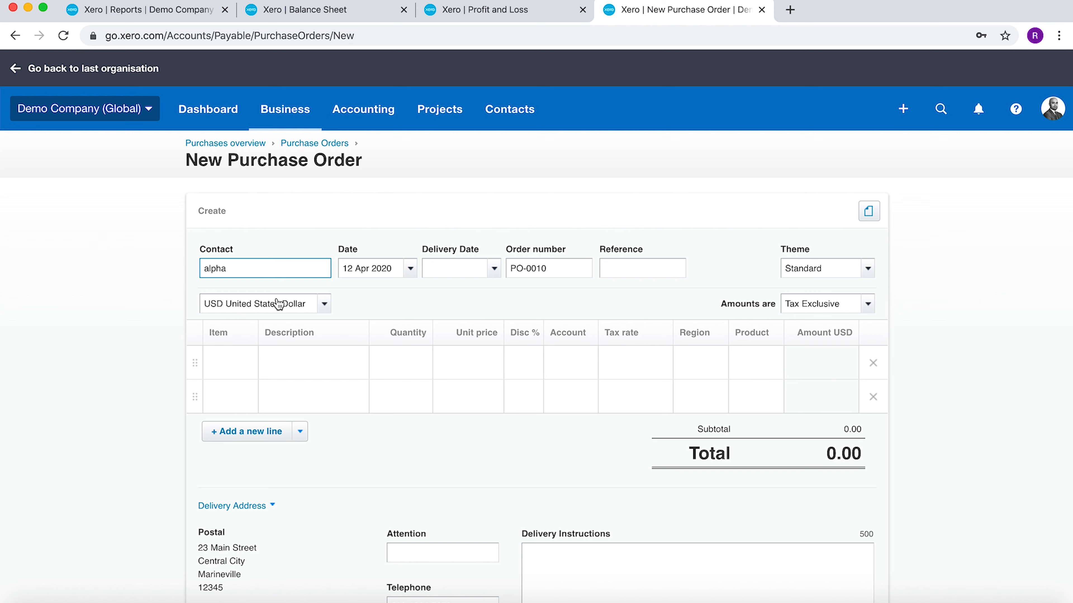
click(280, 334)
Set the delivery date to 13 Apr 2020 and fill in the purchase order's reference
click(485, 269)
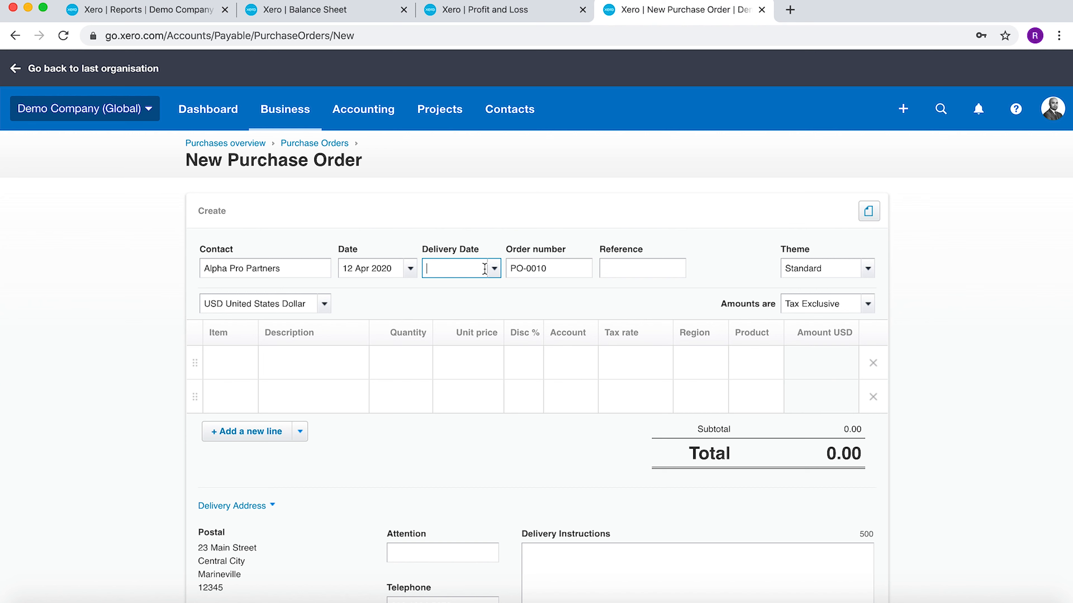
click(494, 269)
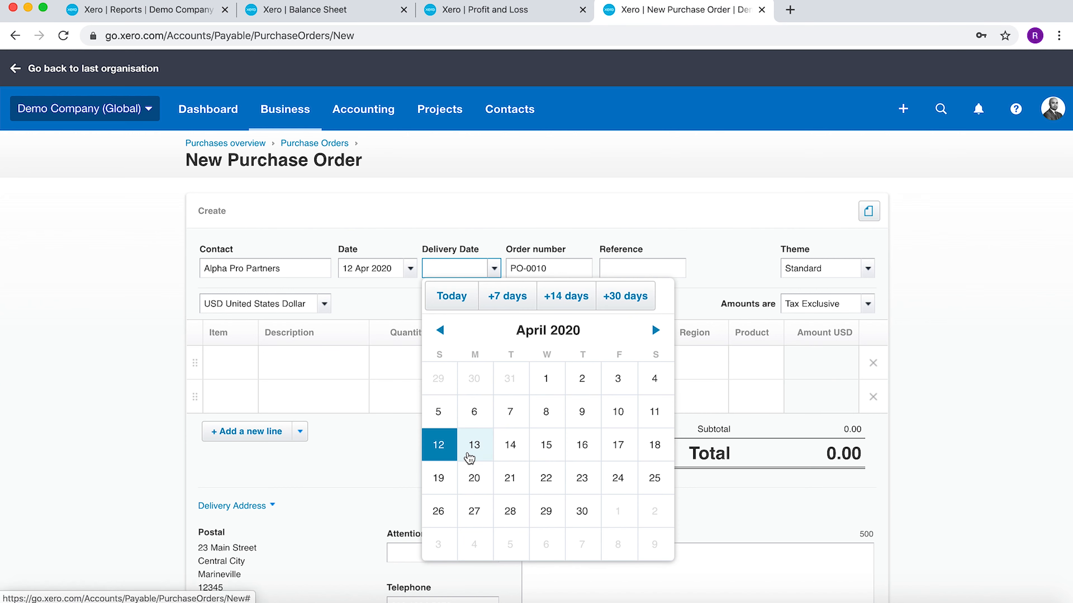
click(468, 457)
click(652, 262)
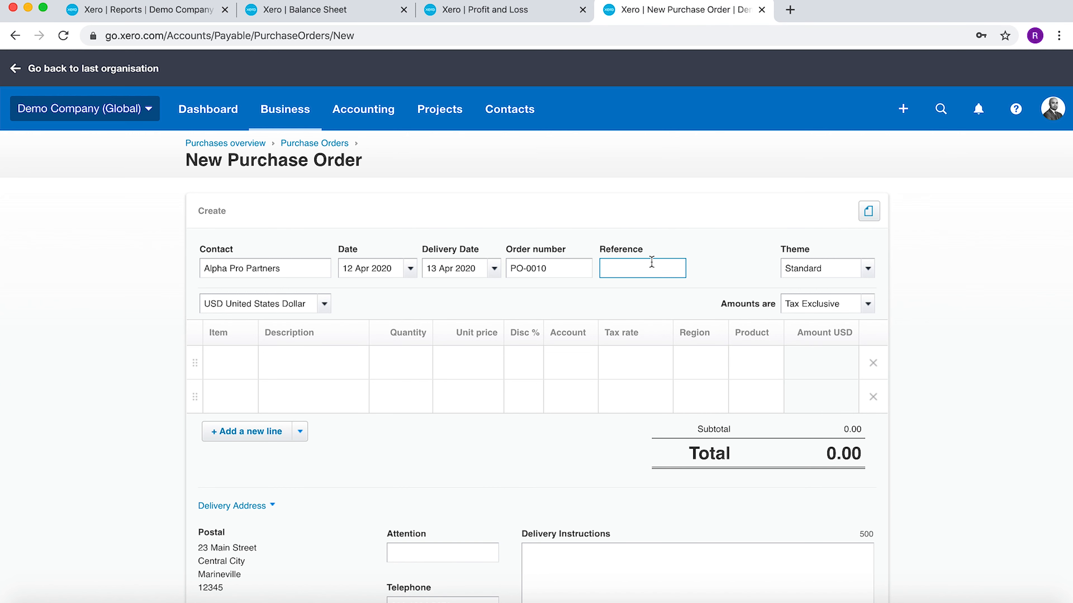
text(PO)
text( N)
text(no. 123)
Enter Consulting Services as the first line's description with a unit price of 100
click(312, 370)
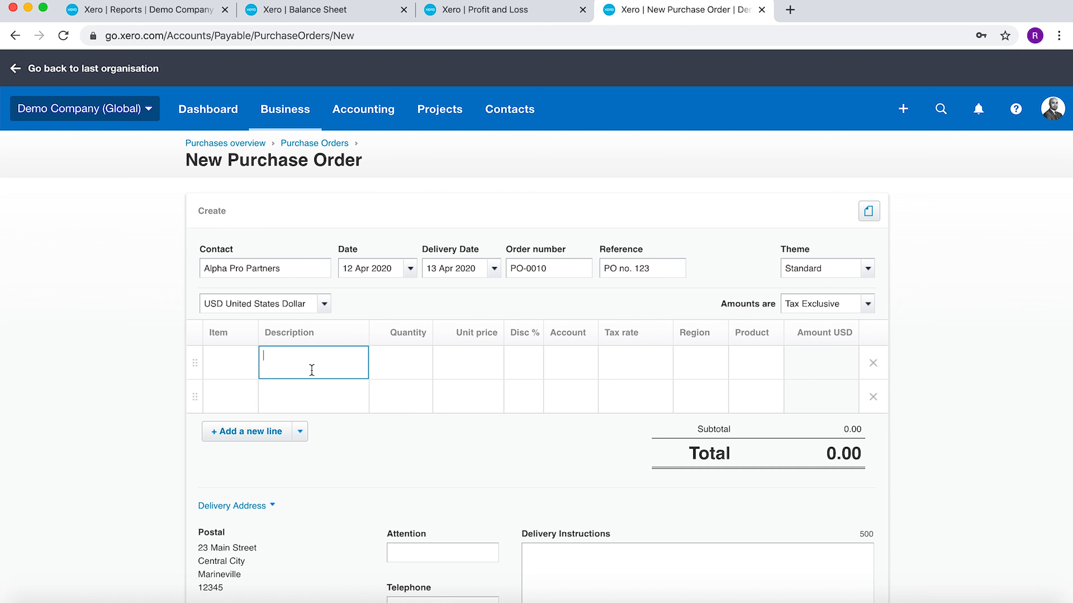
text(Consulting Services)
key(Tab)
key(Tab)
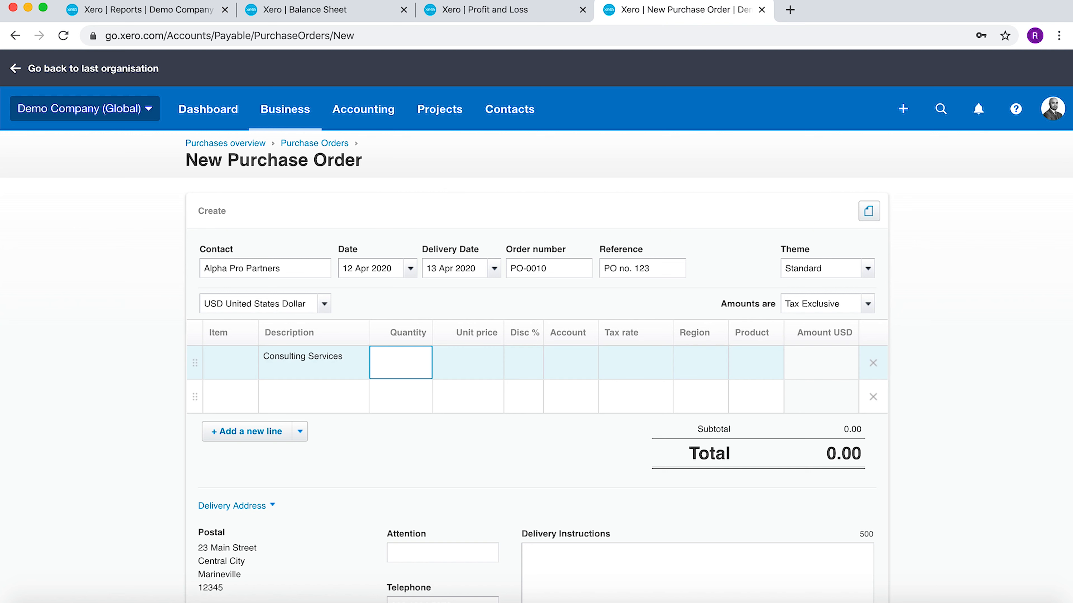
text(100)
key(Tab)
key(Tab)
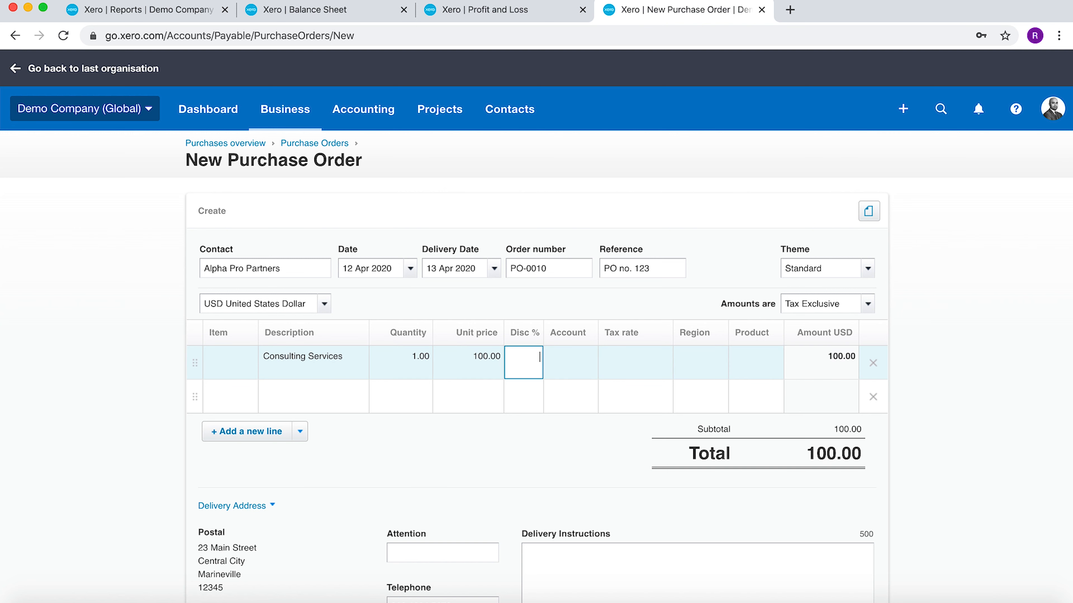
Assign the Cost of Goods Sold account to the Consulting Services line
text(acou)
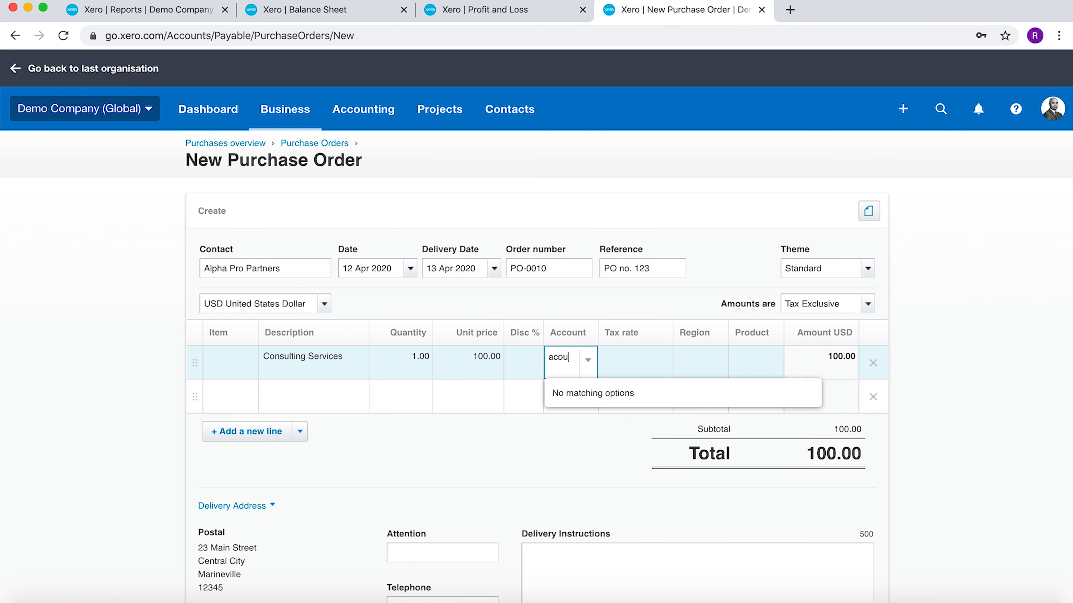
key(BackSpace)
key(BackSpace)
key(BackSpace)
text(cos)
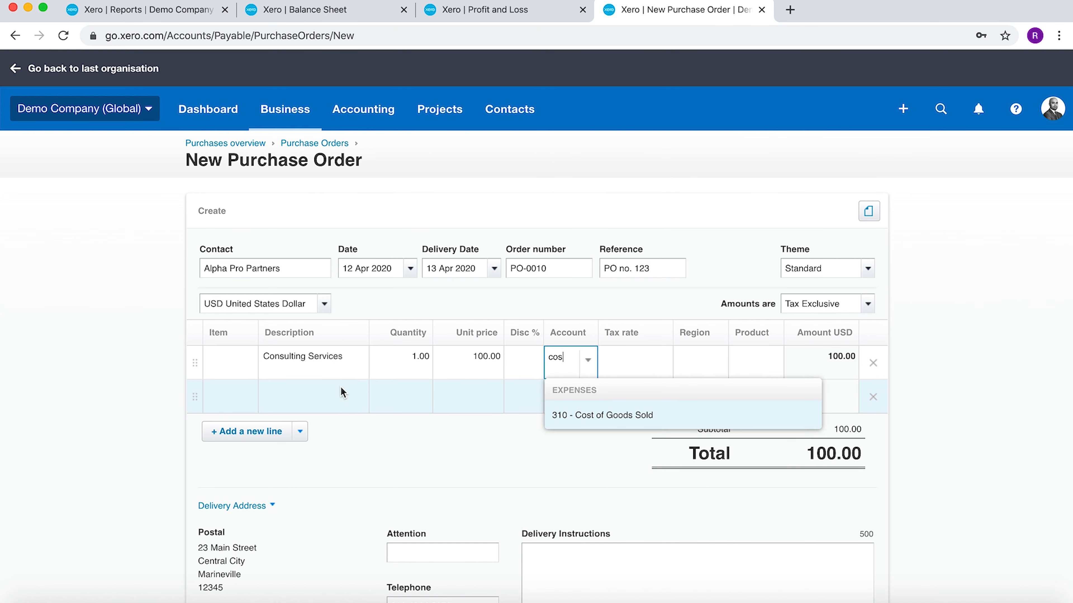
click(630, 416)
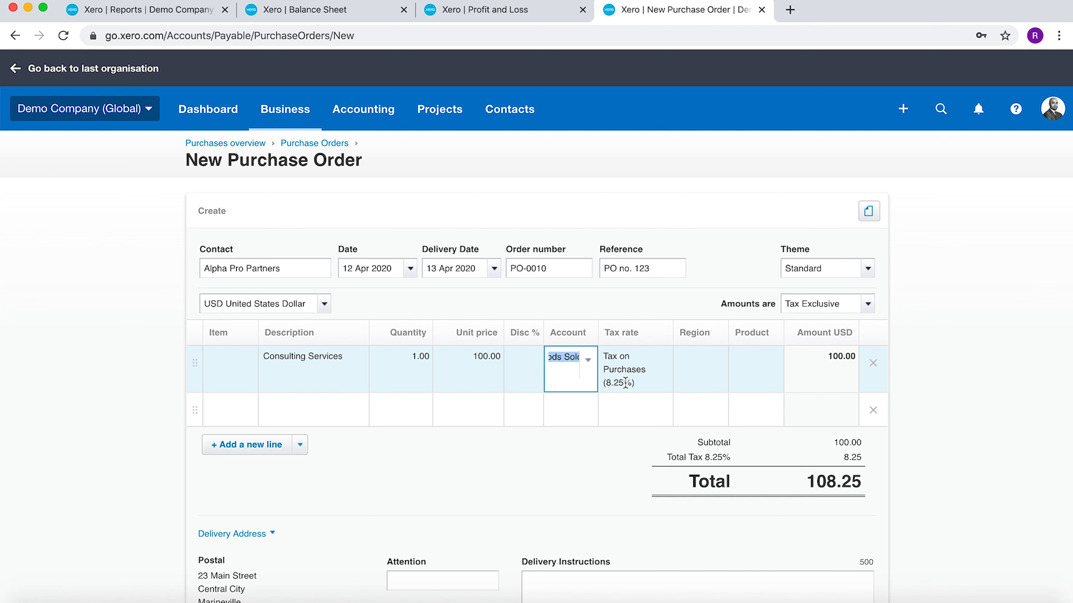
Set the Consulting Services line's region to North and its product to C
click(722, 385)
click(717, 363)
click(762, 361)
click(774, 364)
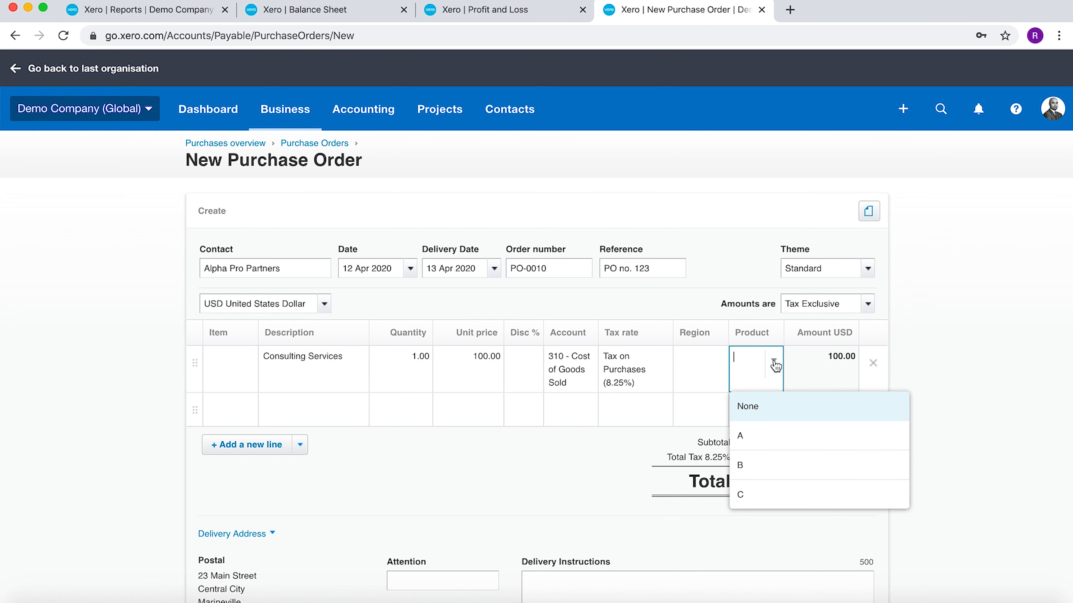
click(714, 367)
click(718, 361)
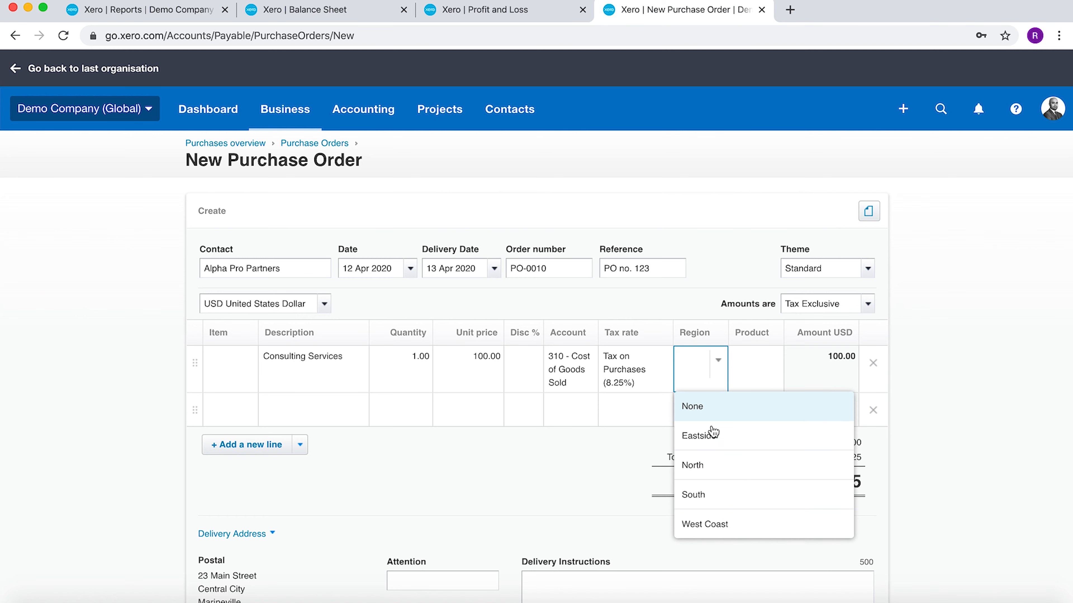
click(697, 464)
click(760, 364)
click(774, 363)
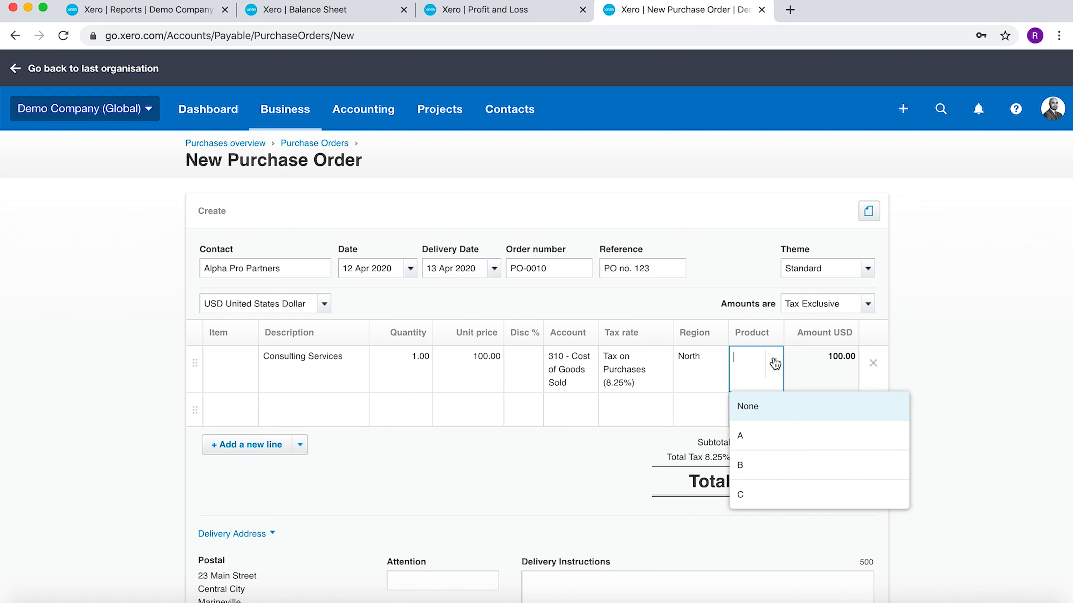
click(758, 495)
Save the completed Alpha Pro Partners purchase order as a draft
scroll(607, 498, down, 3)
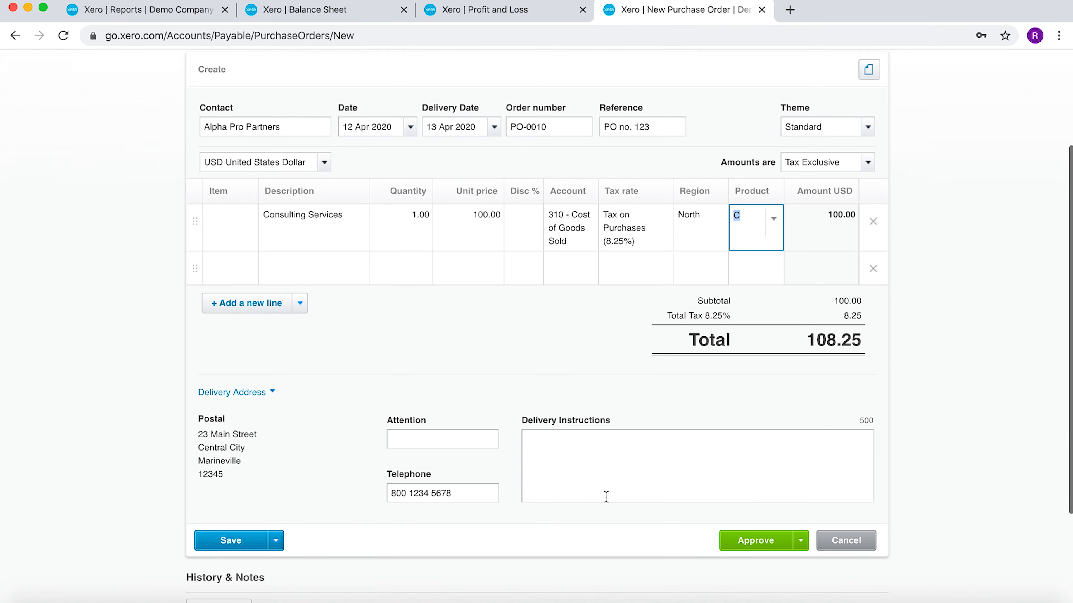
click(585, 438)
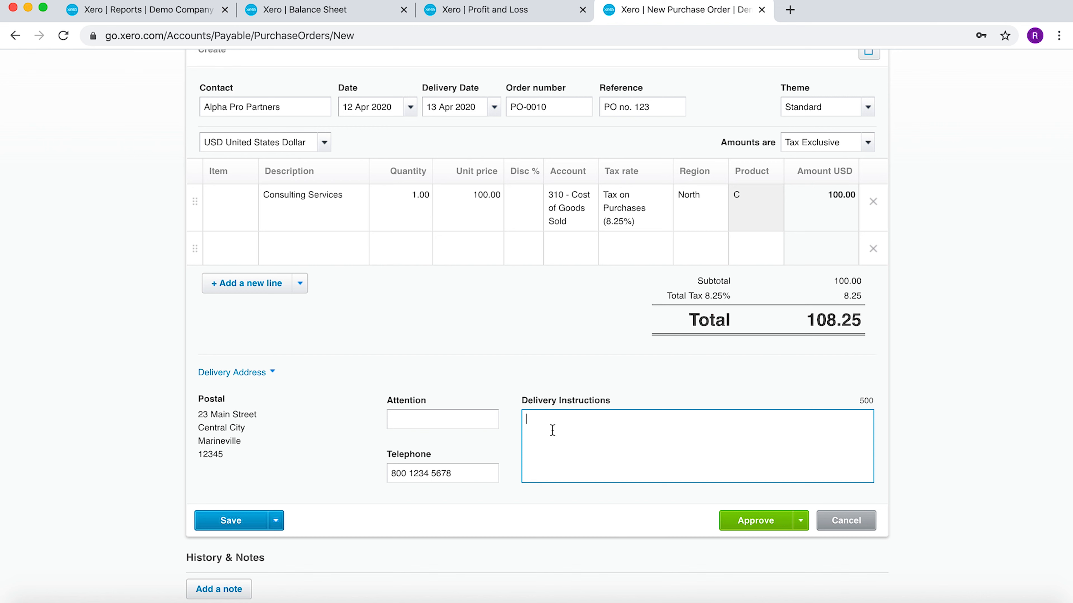
click(250, 519)
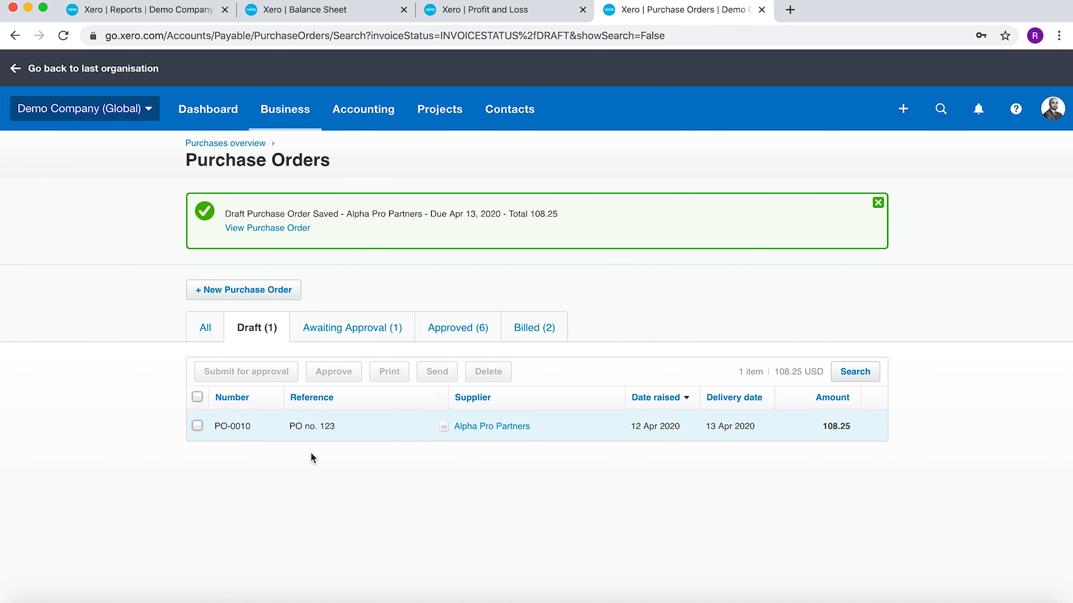
Select the draft Alpha Pro Partners purchase order and submit it for approval
click(197, 426)
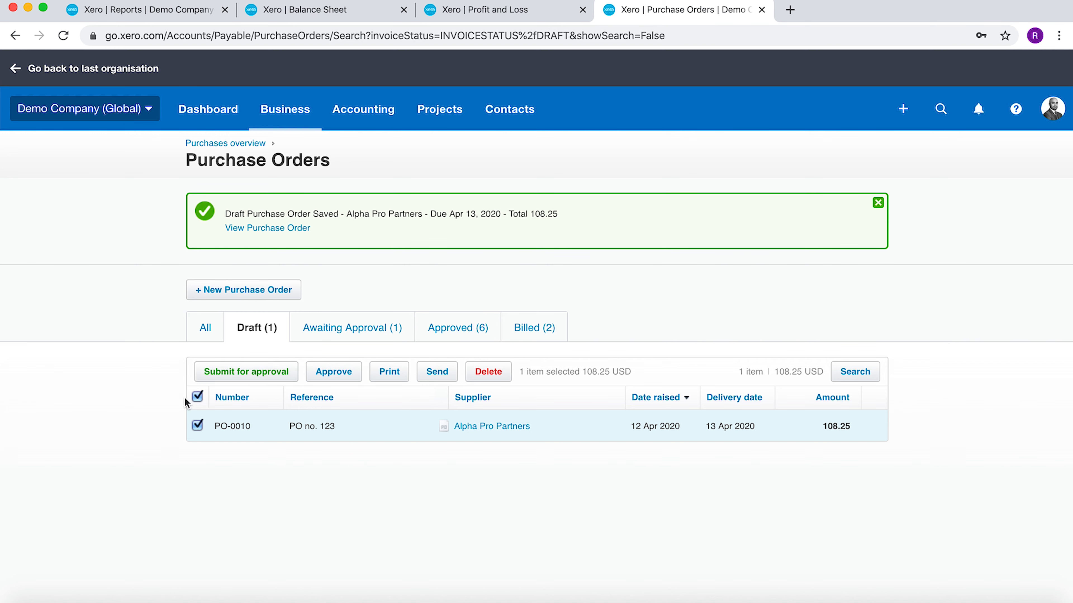
click(247, 373)
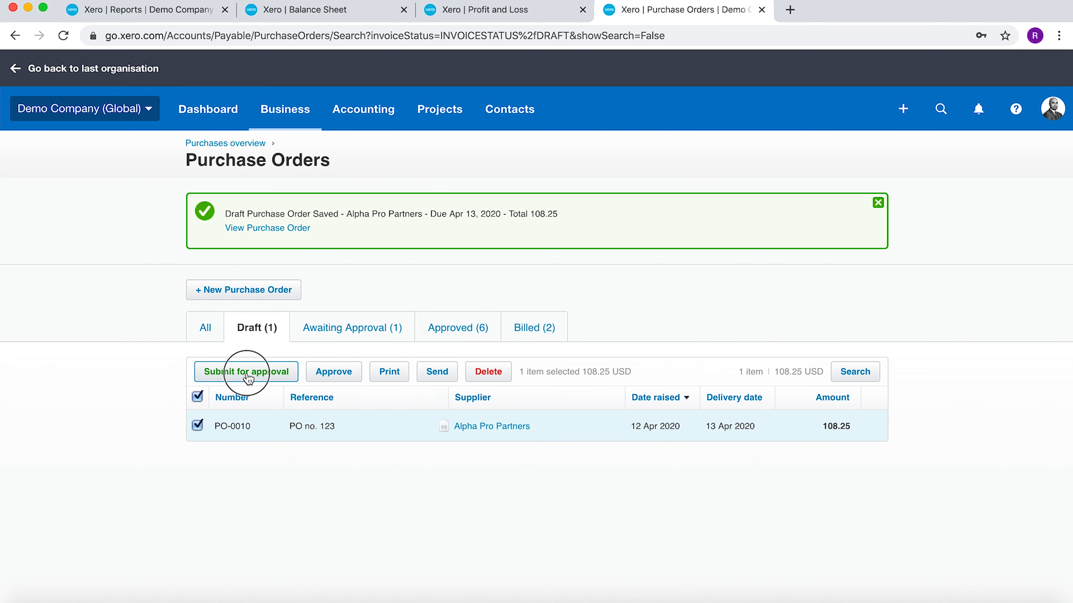
click(574, 348)
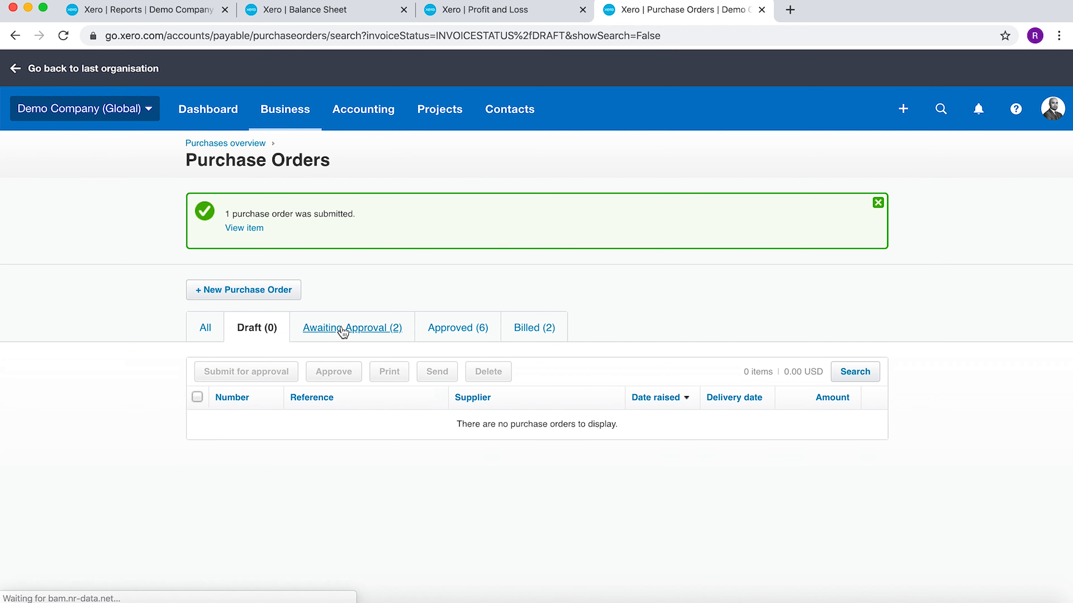
Select the Alpha Pro Partners order among those awaiting approval and view its Send Purchase Order form without sending it
click(343, 332)
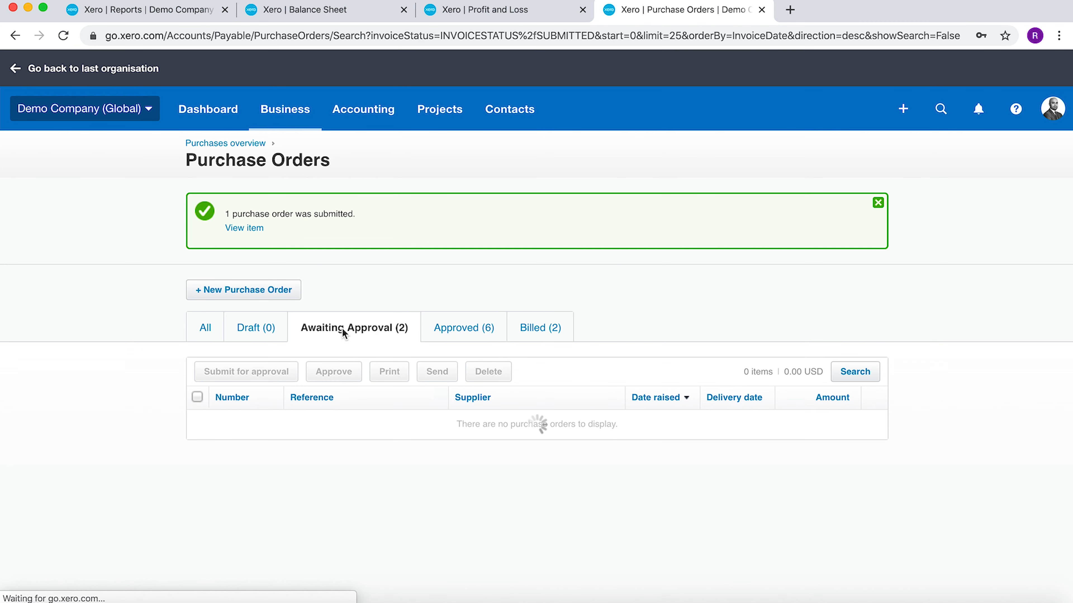
click(197, 426)
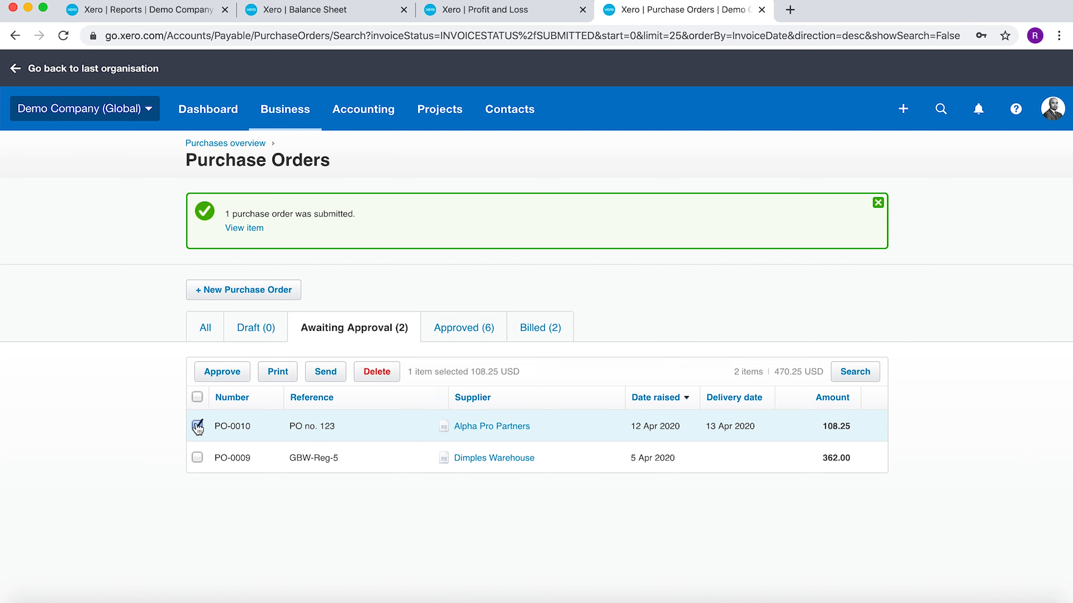
click(325, 371)
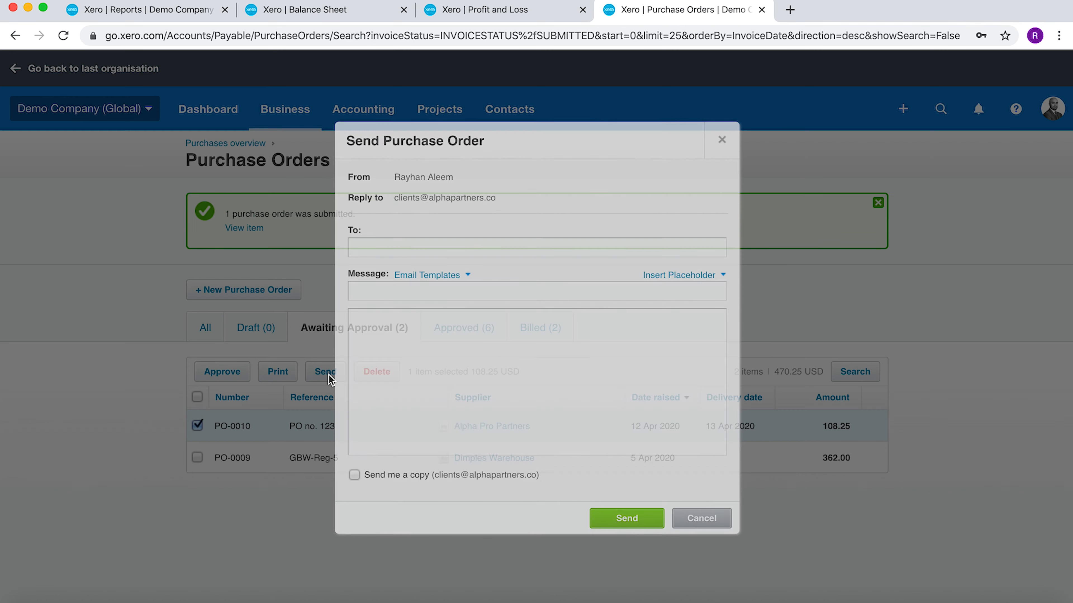
click(721, 140)
Print the selected purchase order to PDF and review the downloaded document
click(281, 376)
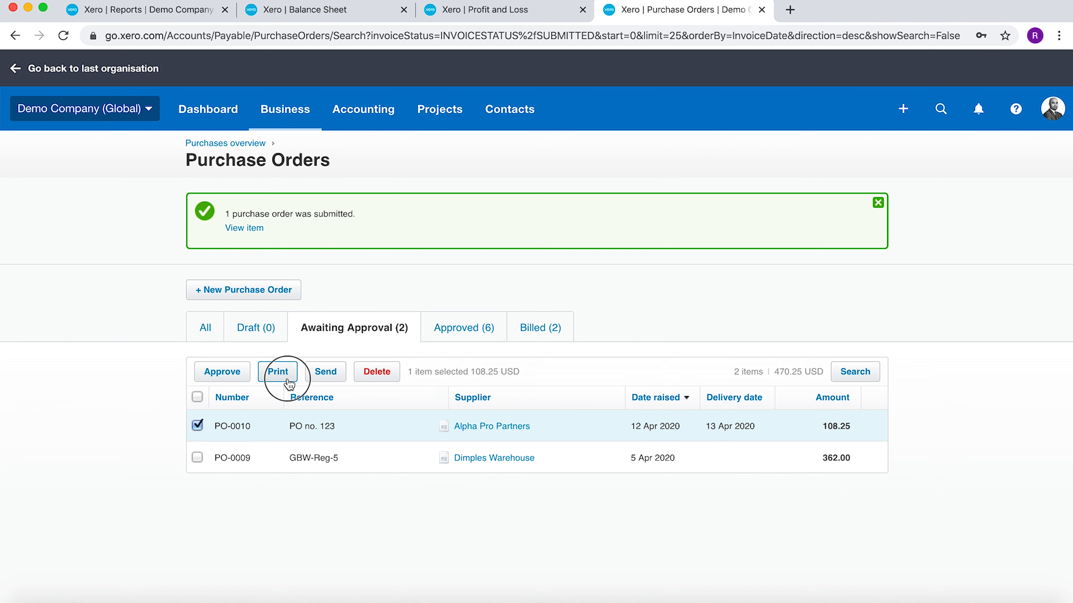
click(599, 350)
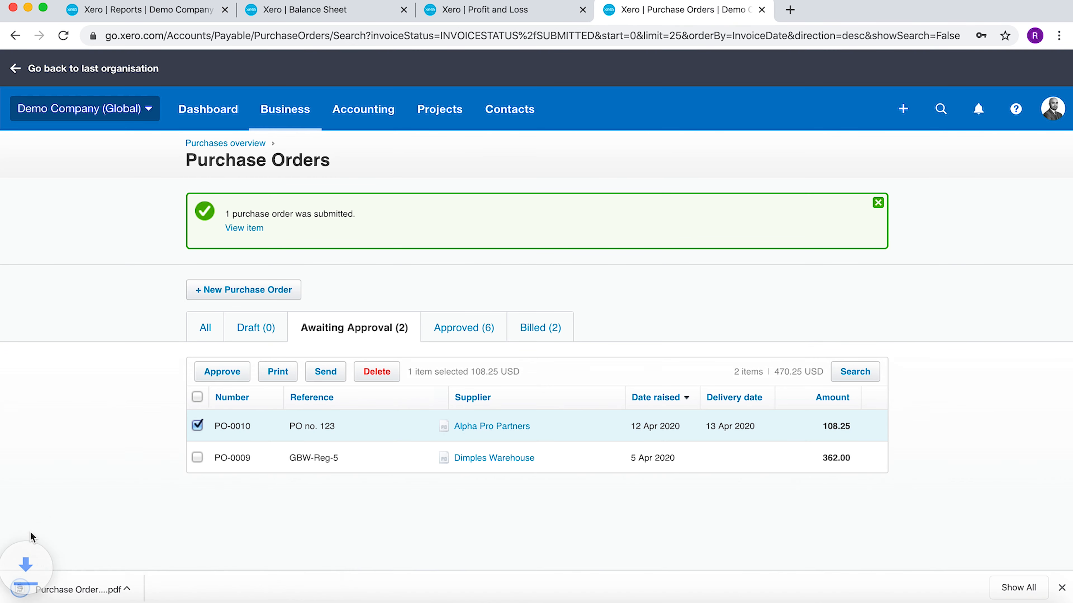
click(72, 589)
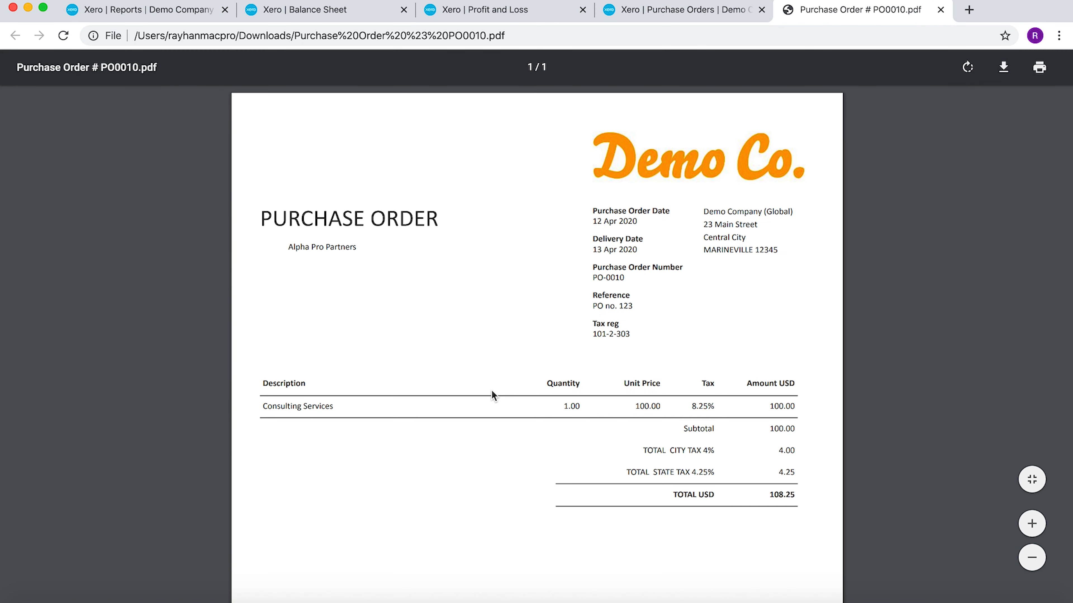
scroll(491, 390, down, 5)
scroll(491, 390, up, 5)
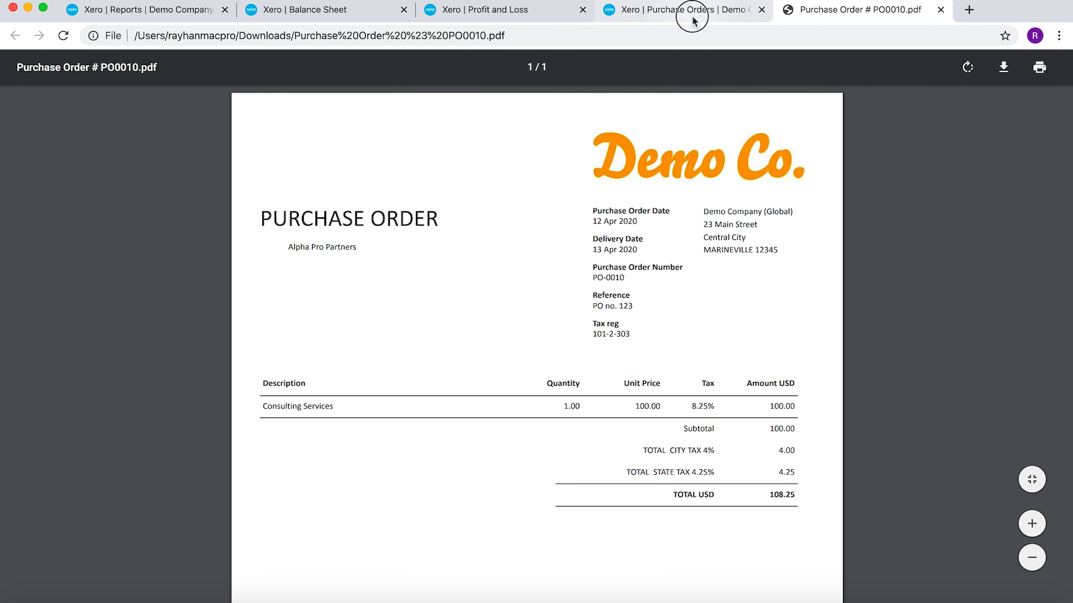
Return to the Purchase Orders page and approve the selected Alpha Pro Partners order
click(692, 21)
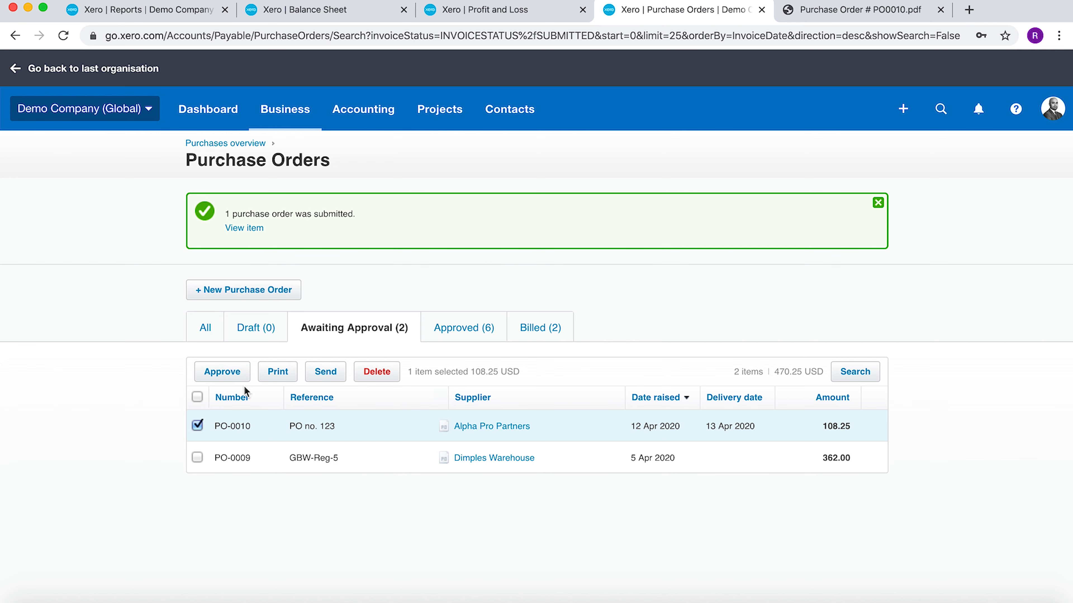
click(222, 371)
click(591, 346)
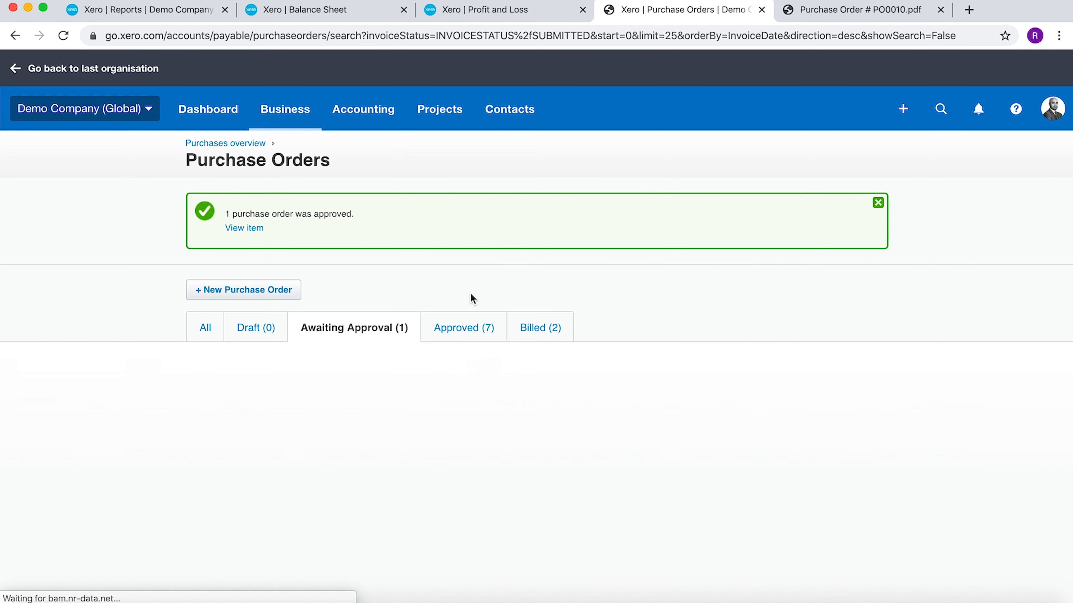
Select the Alpha Pro Partners order in the approved list and view its copy options, closing them without creating a draft
click(455, 327)
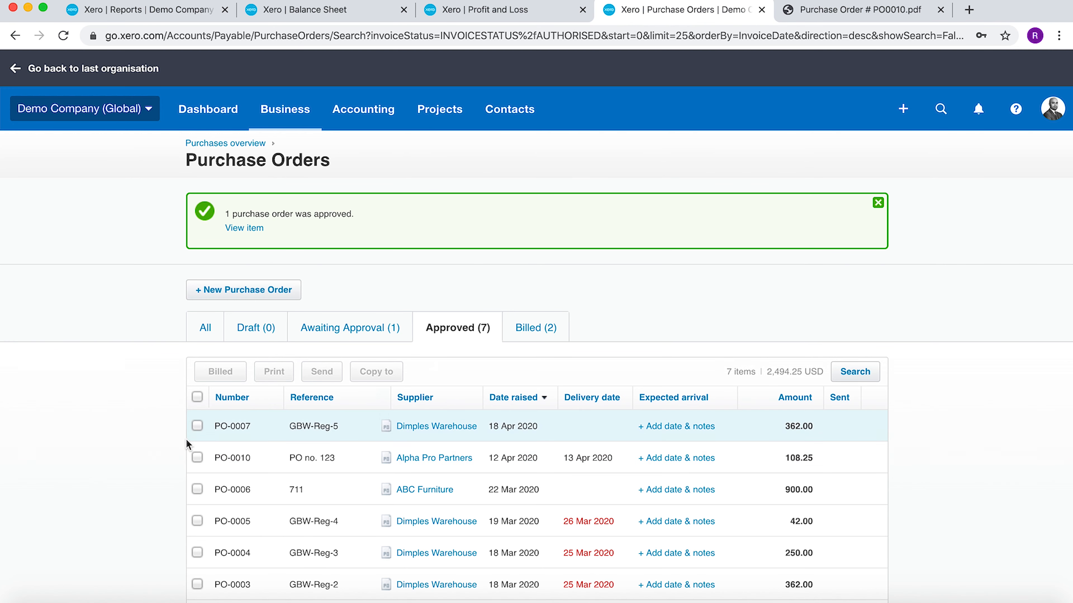
click(197, 457)
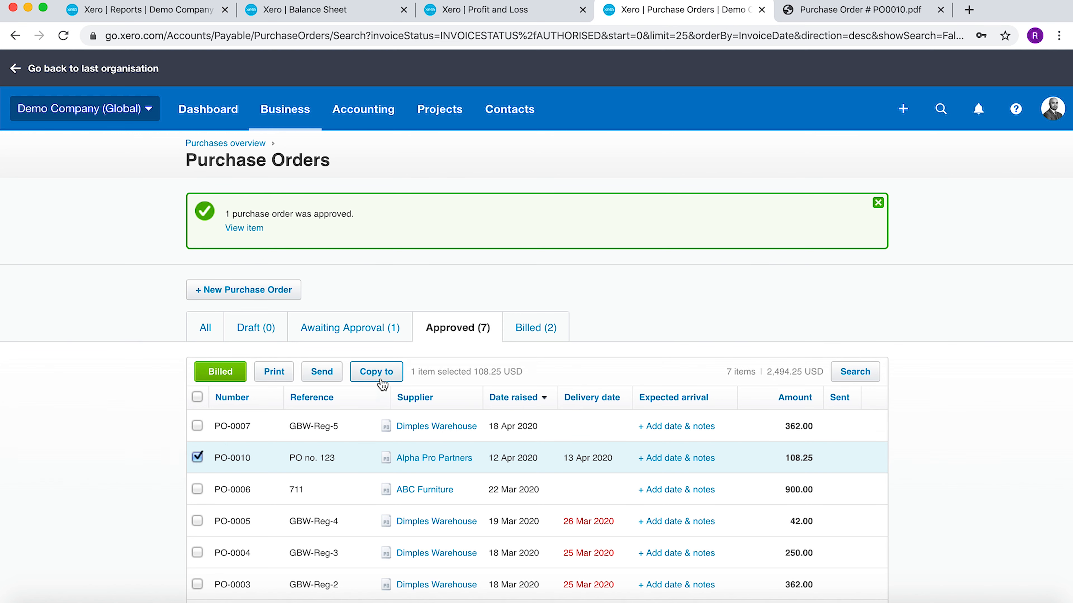
click(377, 372)
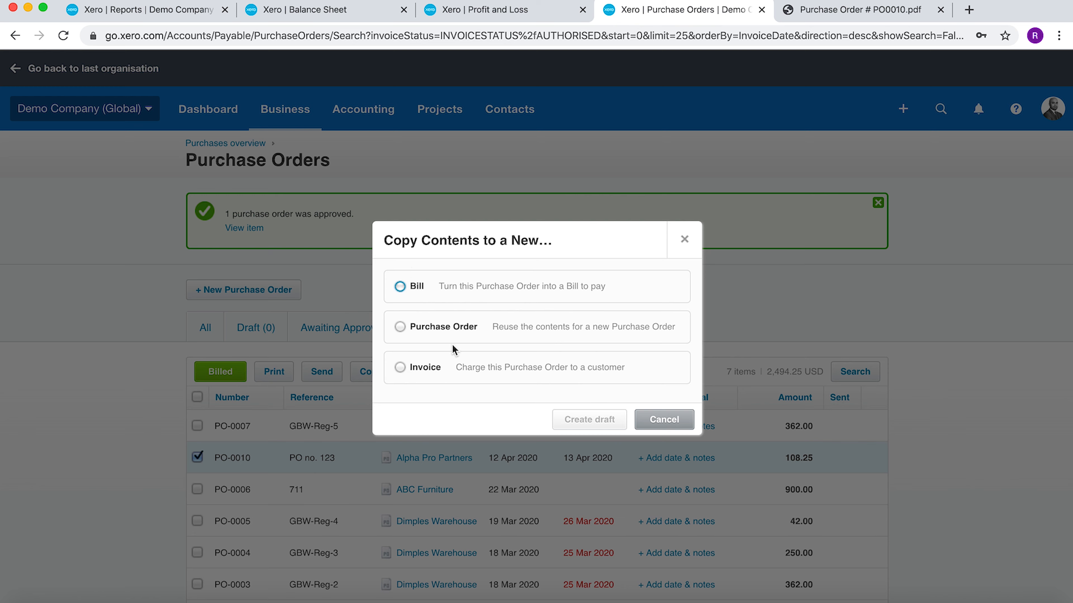
click(675, 425)
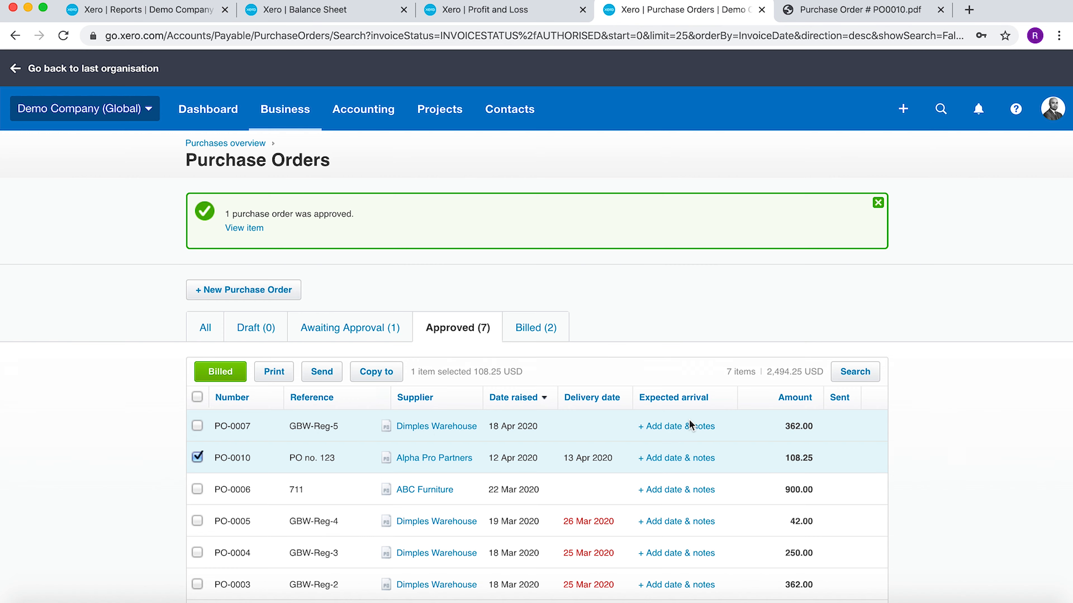
Mark the selected Alpha Pro Partners purchase order as billed and open it from the list of billed orders
click(216, 372)
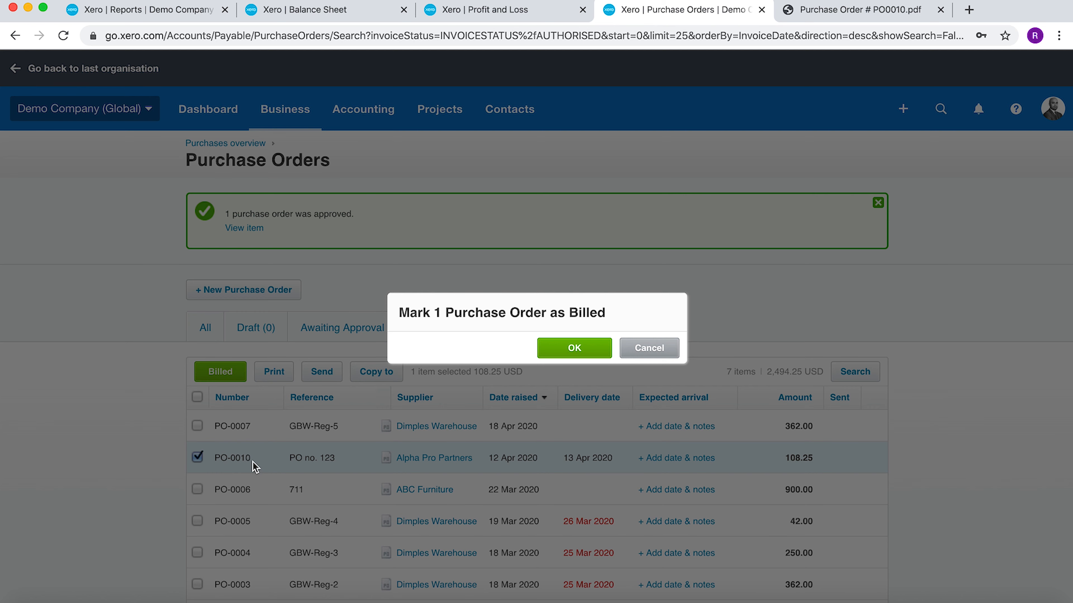
click(562, 348)
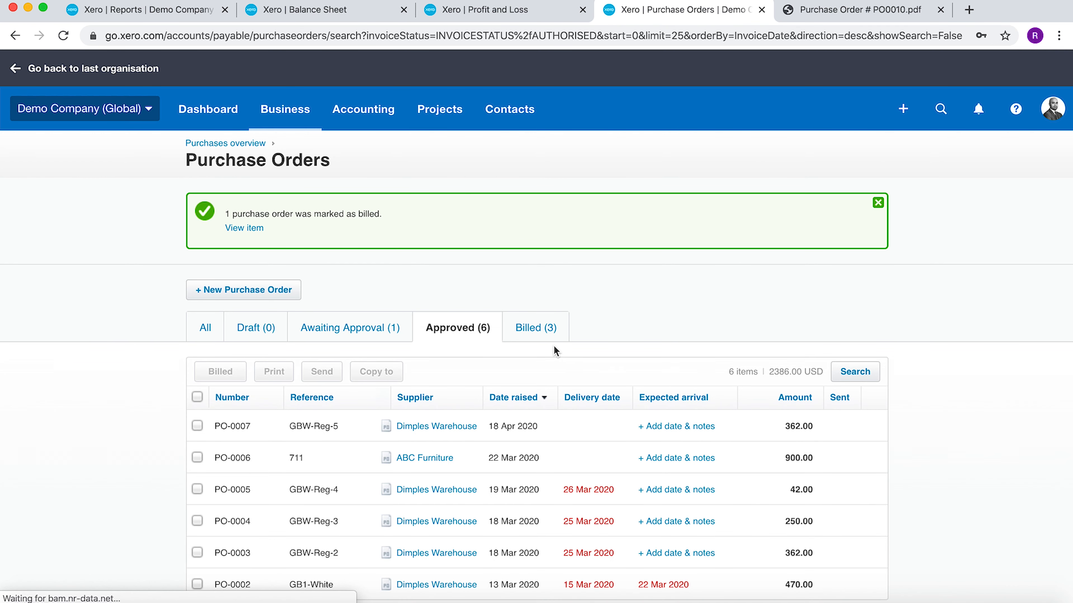
click(534, 328)
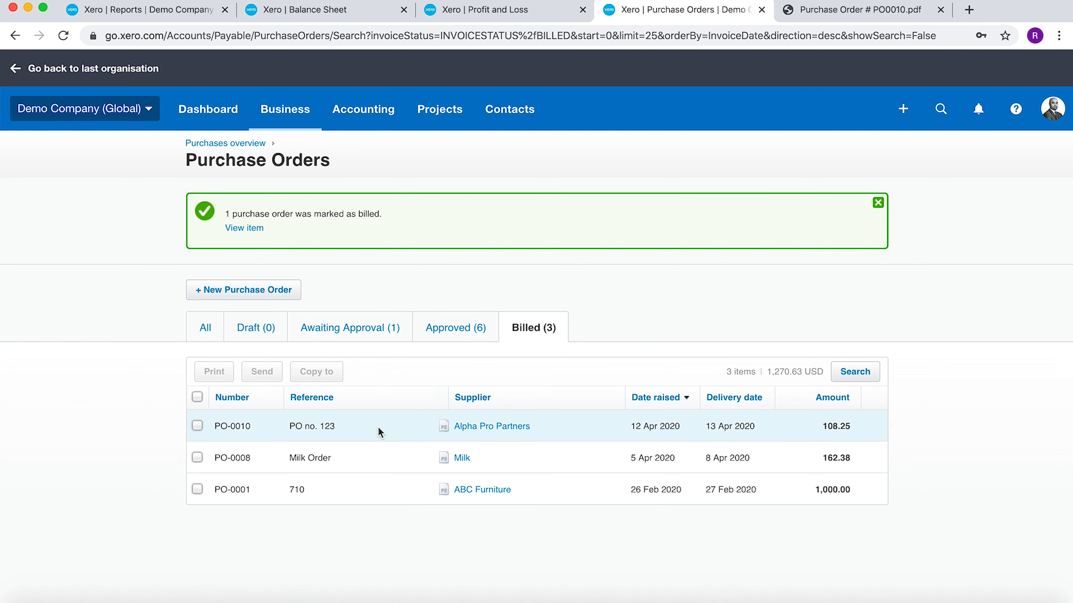
click(499, 428)
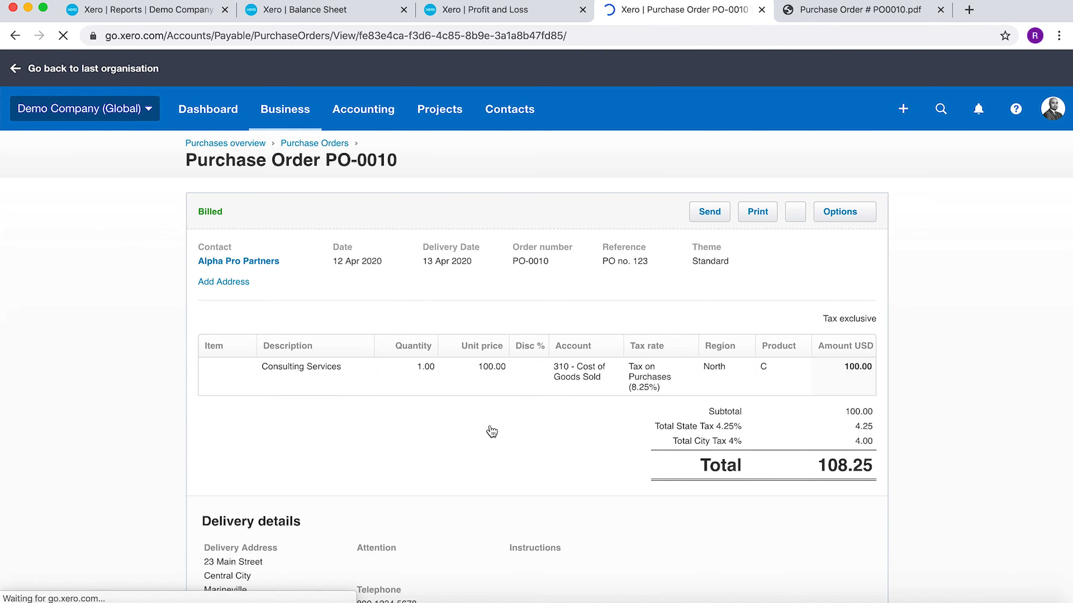
Copy the contents of the billed Alpha Pro Partners purchase order to a new draft bill
click(854, 217)
click(843, 293)
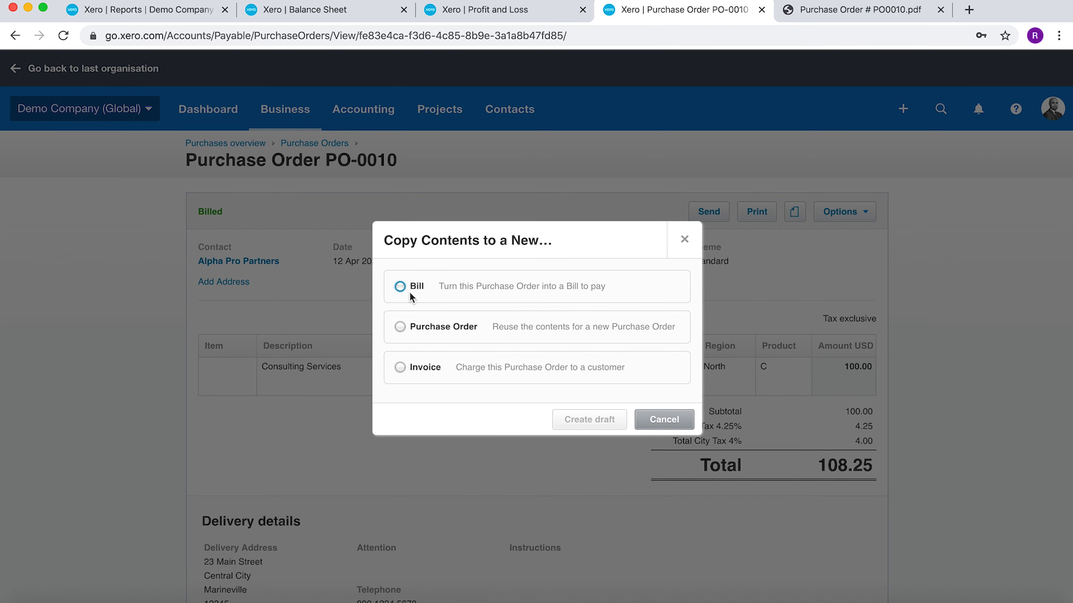
click(402, 287)
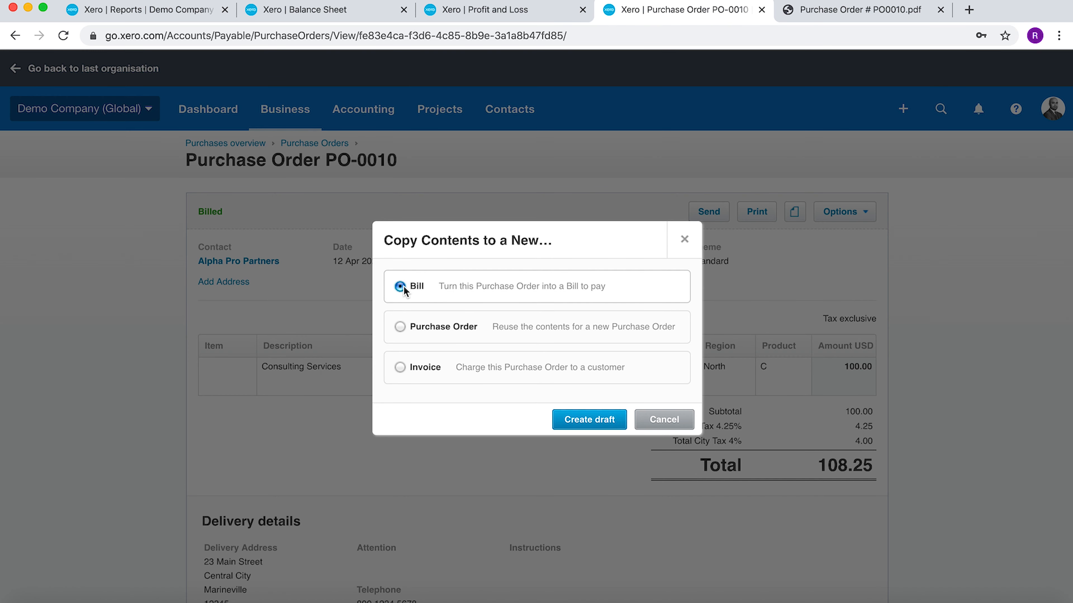
click(605, 425)
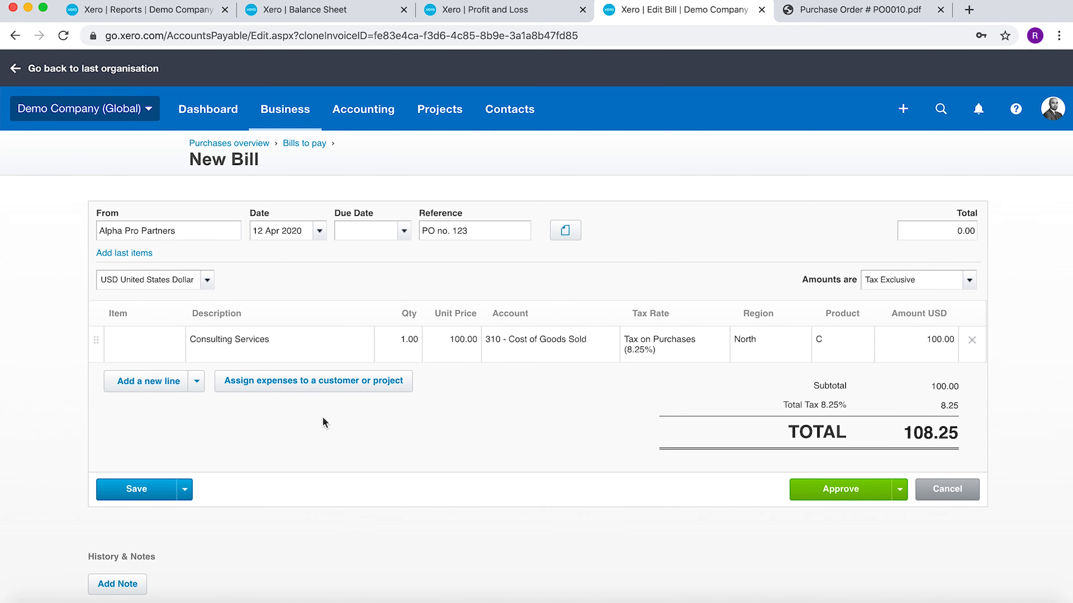
Set the new bill's due date to 26 Apr 2020 and approve the bill
click(403, 232)
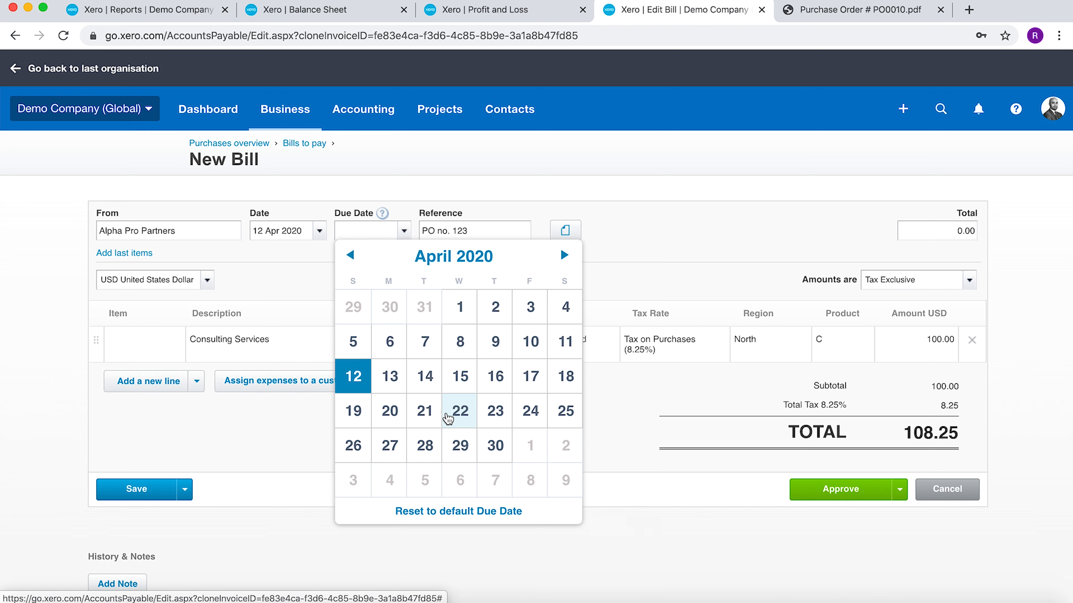
click(354, 444)
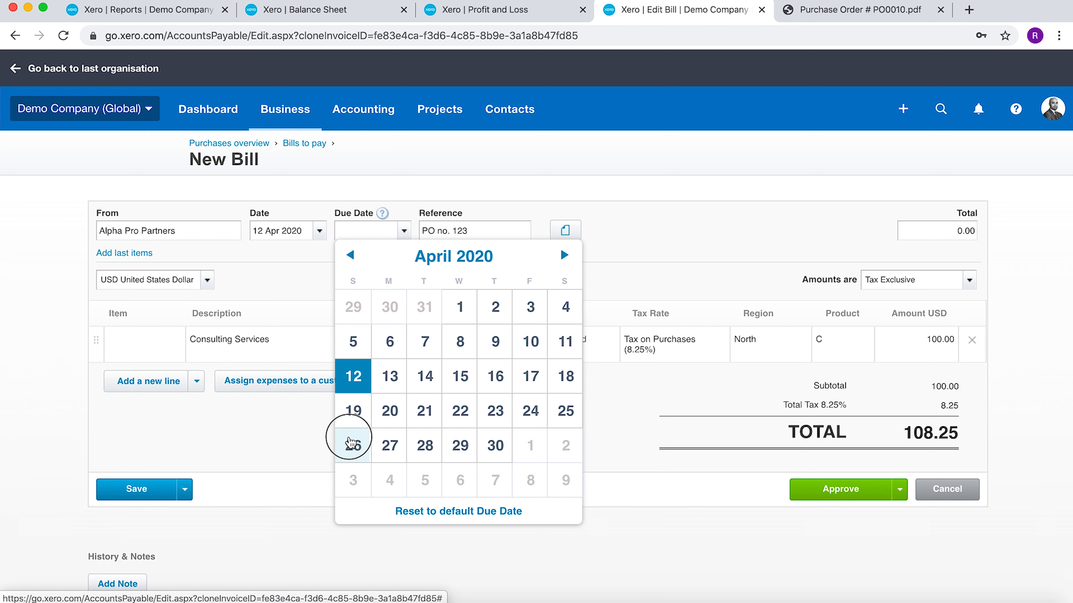
click(840, 490)
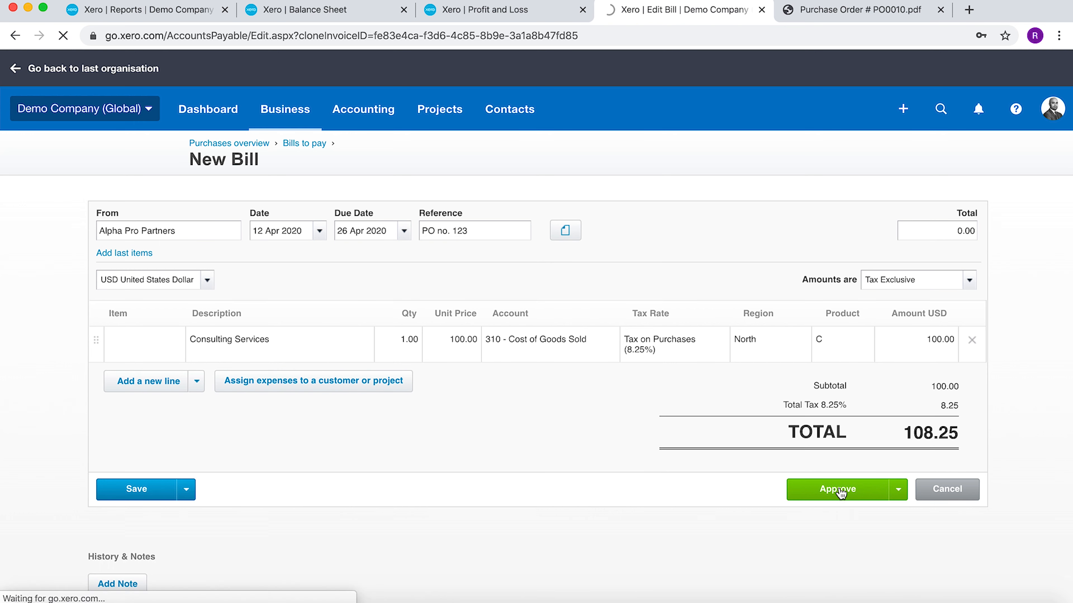